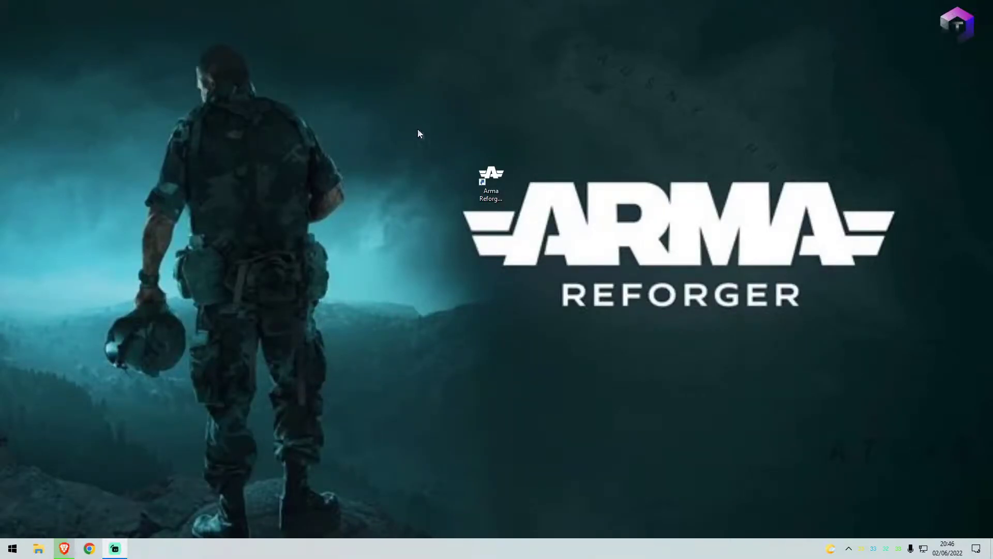
Step: Launch Arma Reforger Tools and open the Gotham City Map project in the Enfusion Workbench
left_click(491, 178)
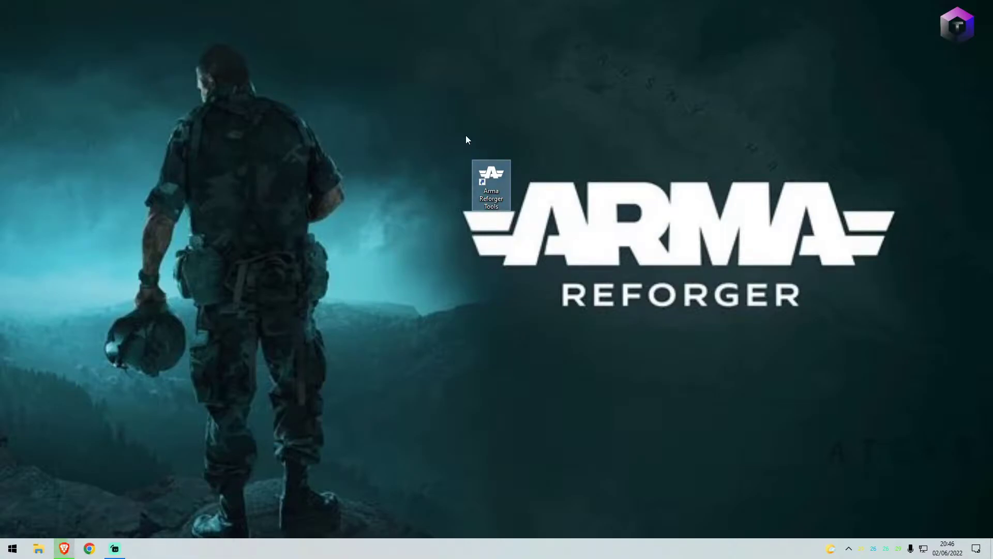
double_click(490, 177)
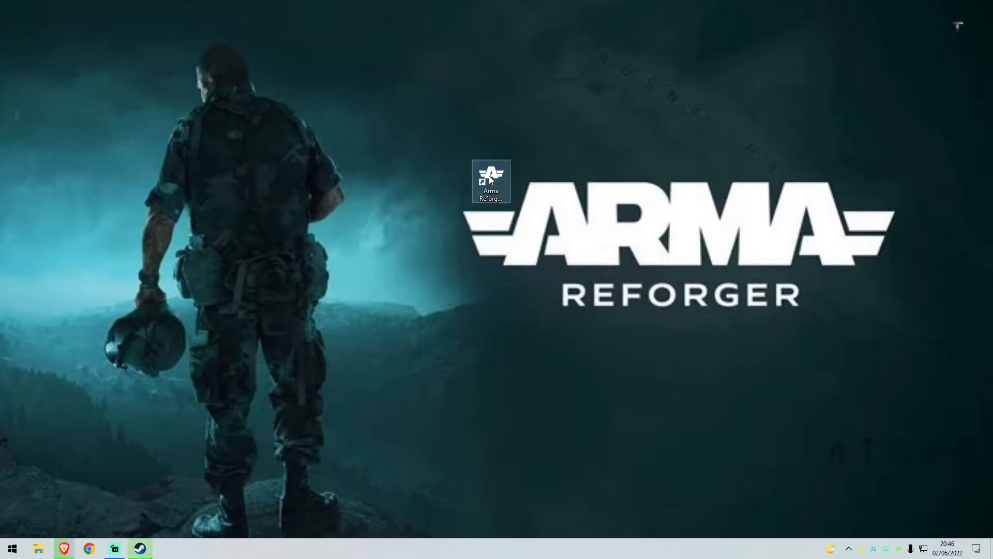
double_click(350, 233)
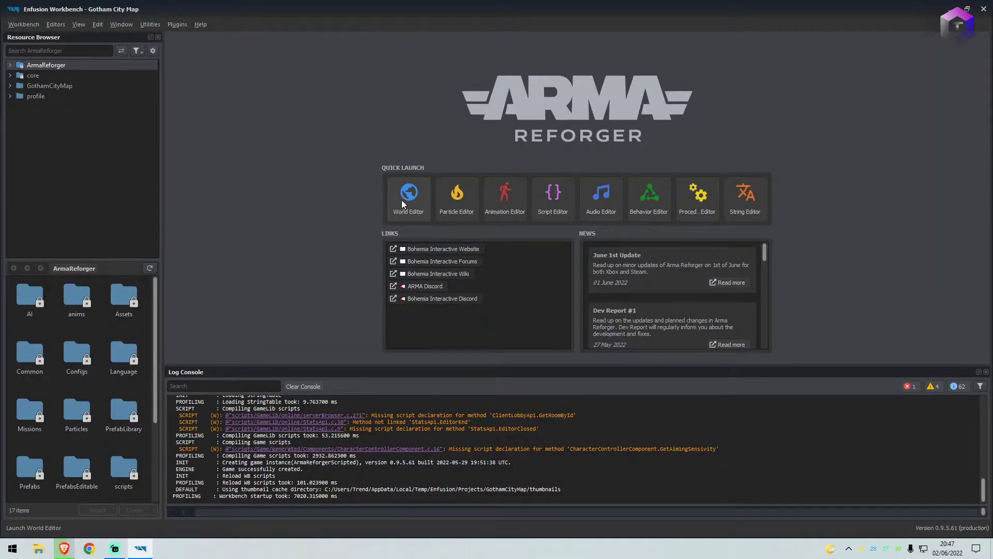
Step: Open the World Editor and load the Gotham City Terrain.ent world from the GothamCityMap project
left_click(402, 202)
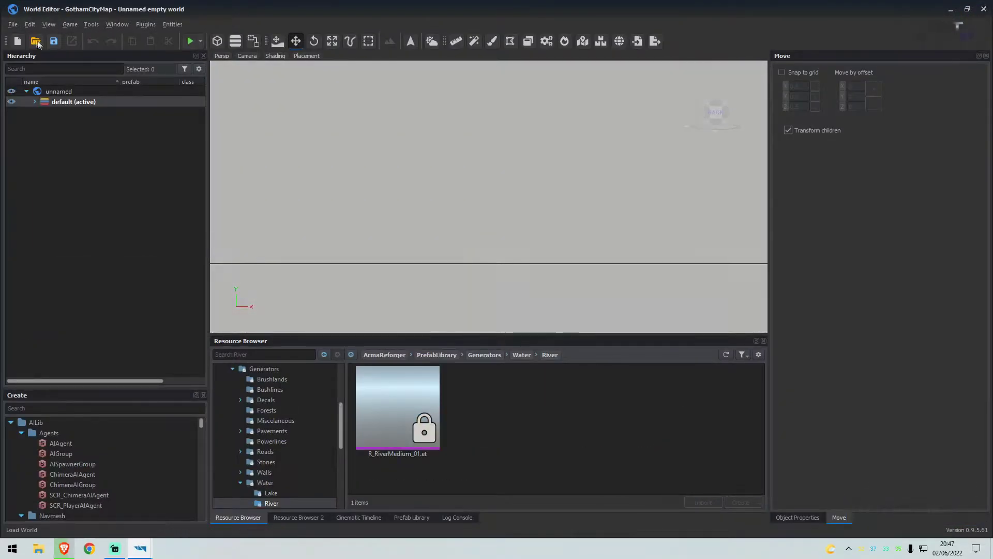
left_click(37, 44)
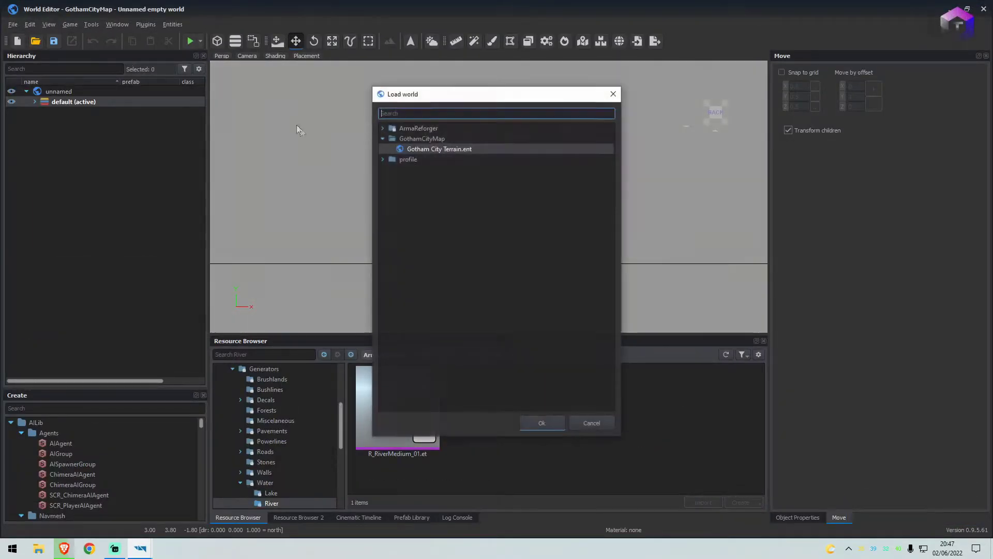
double_click(414, 147)
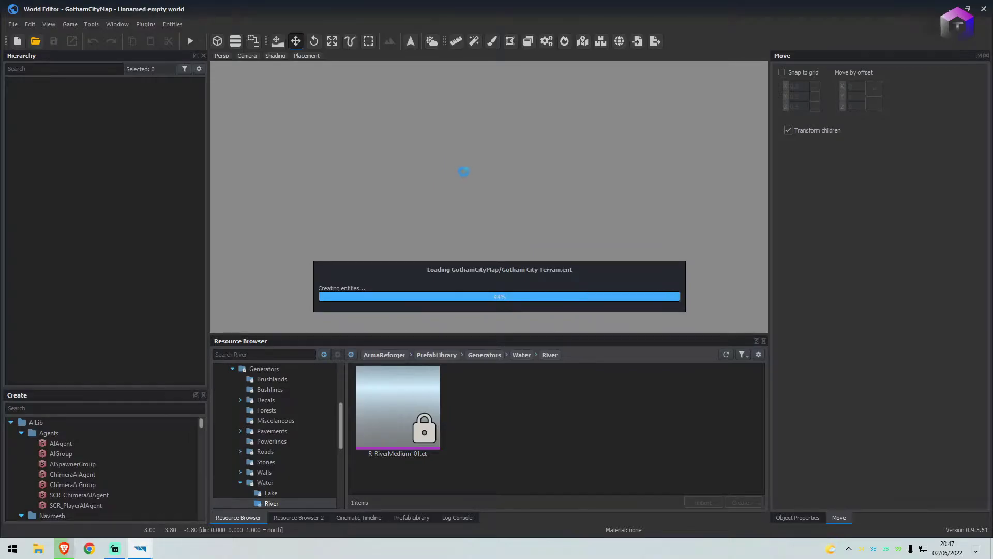
Step: Activate the terrain tool's Flatten sculpting mode over the open grass field between the roads
right_click_drag(496, 171, 528, 156)
right_click_drag(549, 123, 556, 152)
key("w")
right_click_drag(488, 198, 577, 193)
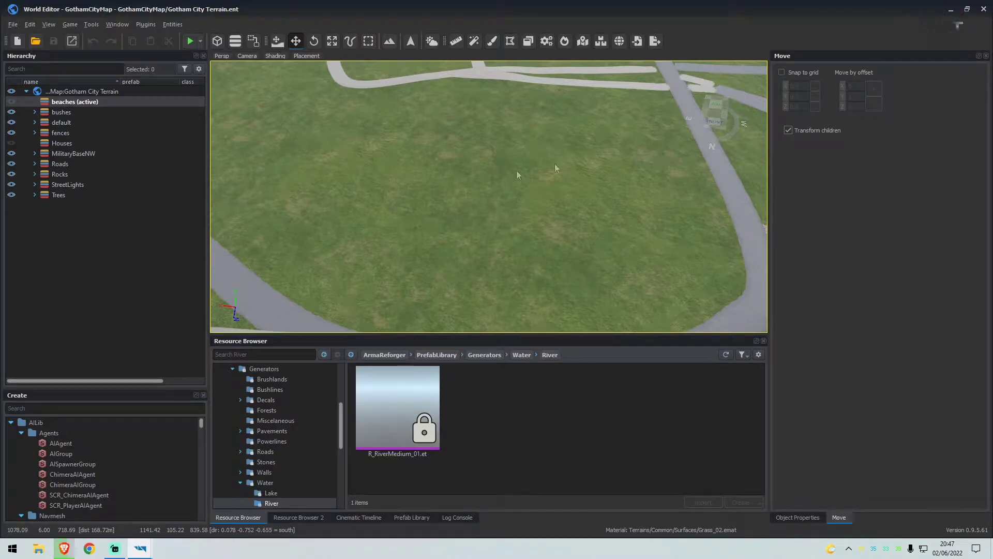
left_click(390, 42)
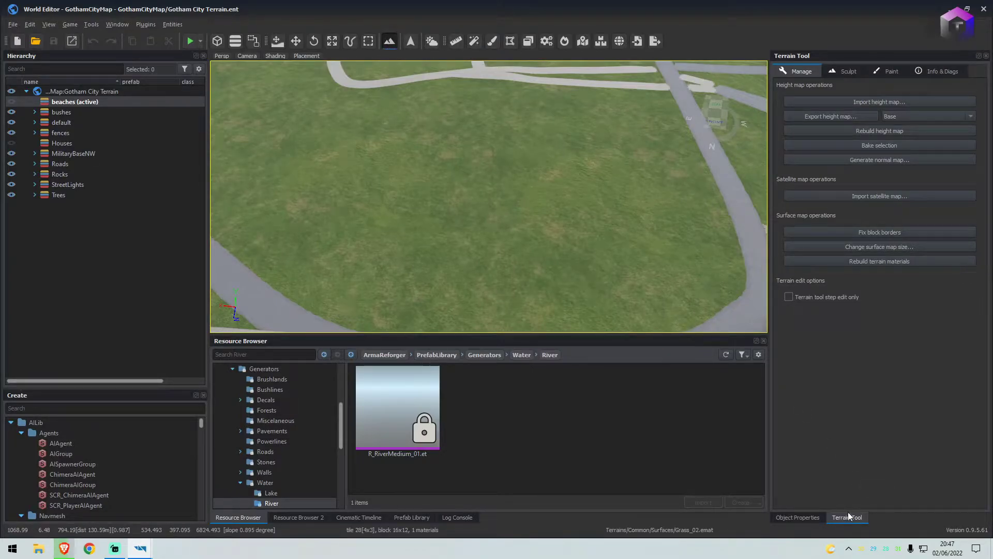
left_click(845, 73)
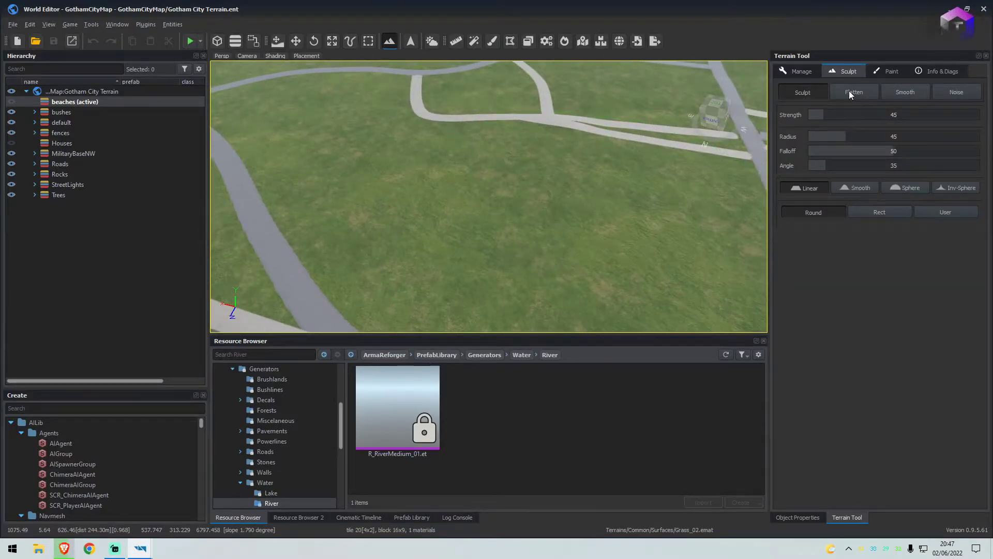
left_click(856, 91)
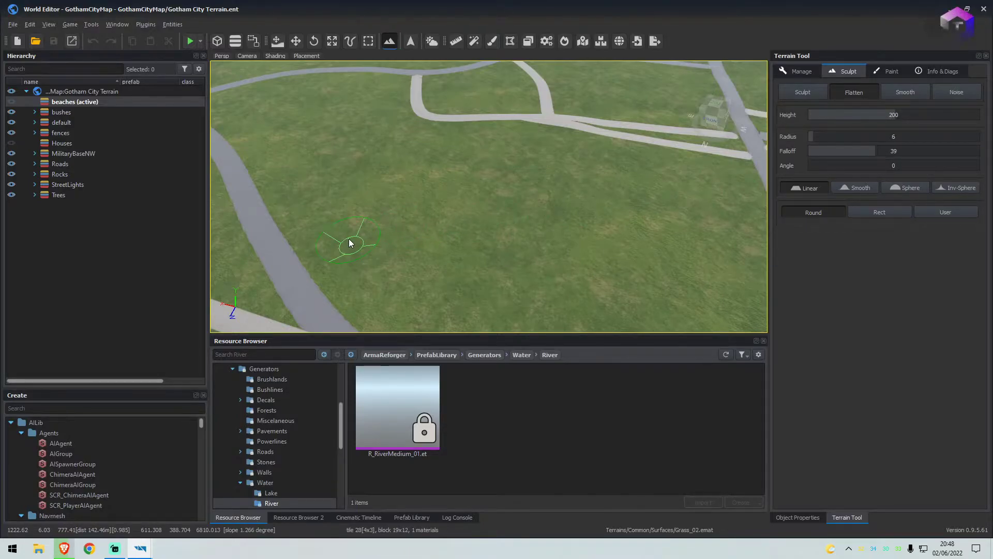
Step: Try flattening a trench across the grass field at height 200 with a radius of 6
mouse_move(332, 249)
left_mouse_down()
mouse_move(402, 228)
mouse_move(714, 217)
mouse_move(553, 222)
left_mouse_up()
right_click_drag(553, 223, 621, 223)
key("w")
right_click_drag(480, 186, 497, 209)
key("d")
Step: Set the Flatten height to 210 and undo the trial trench
double_click(905, 115)
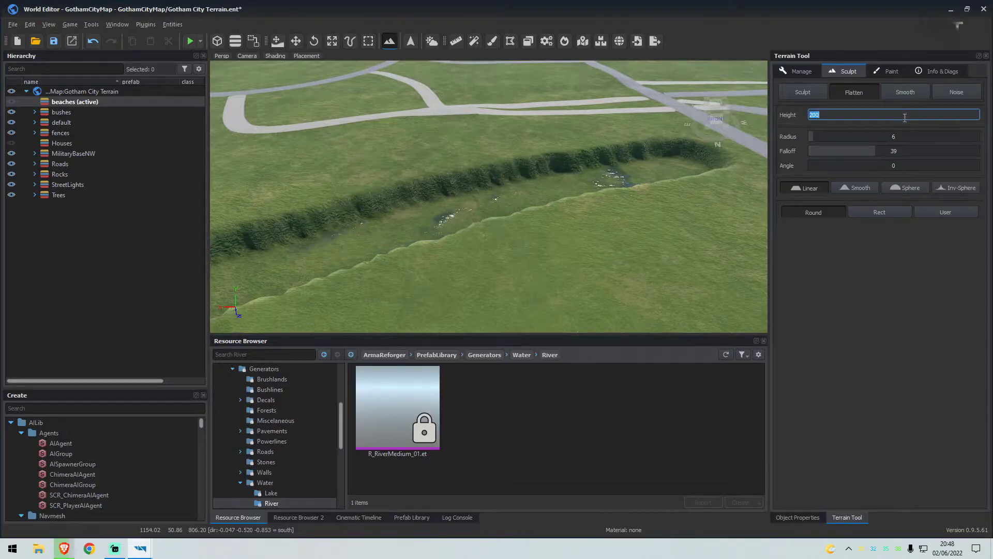
type("210")
key("Return")
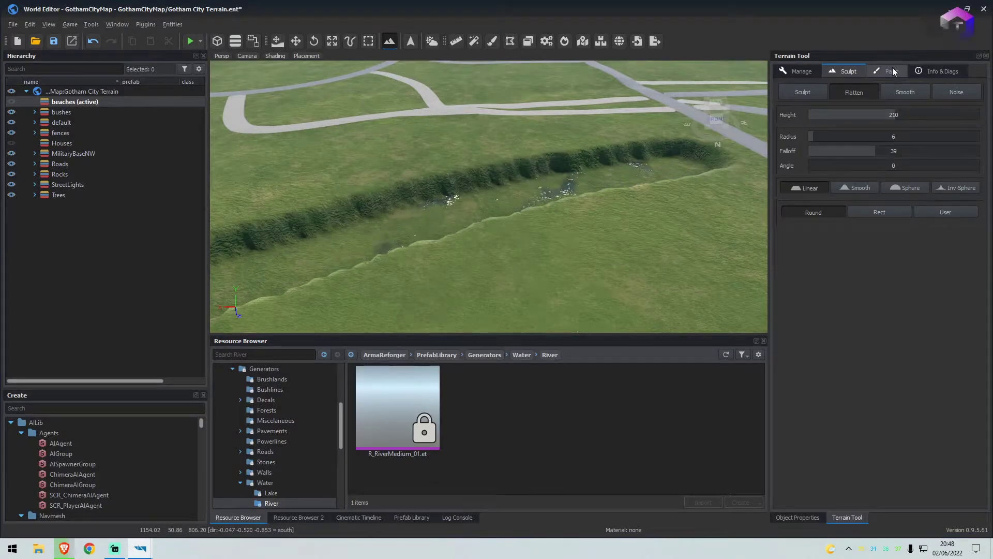
key("ctrl+z")
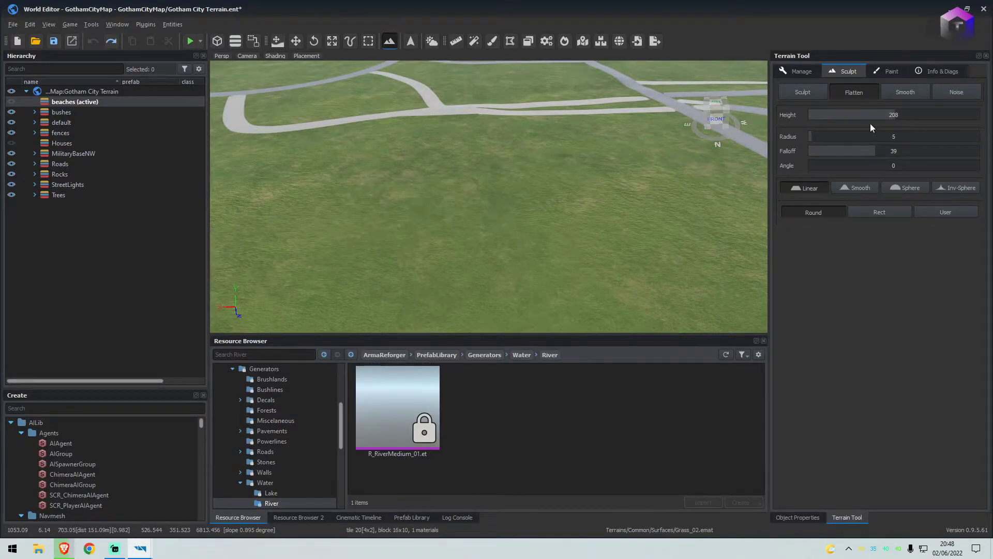
Step: Carve a winding riverbed across the grass field with Flatten at height 210 and radius 5
left_click(903, 113)
key("Return")
right_click_drag(460, 222, 430, 213)
left_click_drag(374, 198, 724, 168)
right_click_drag(574, 213, 598, 195)
left_click_drag(448, 194, 598, 206)
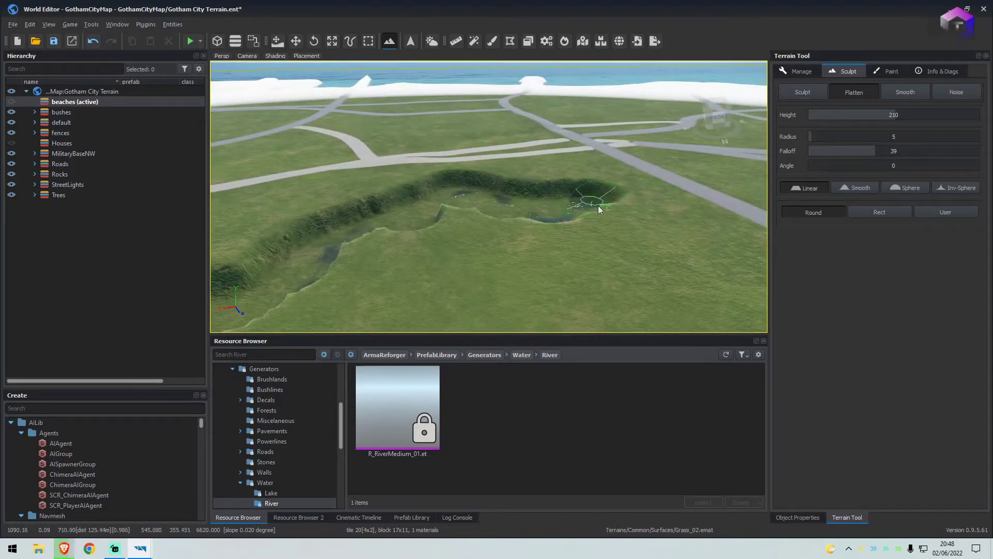
right_click_drag(579, 214, 559, 222)
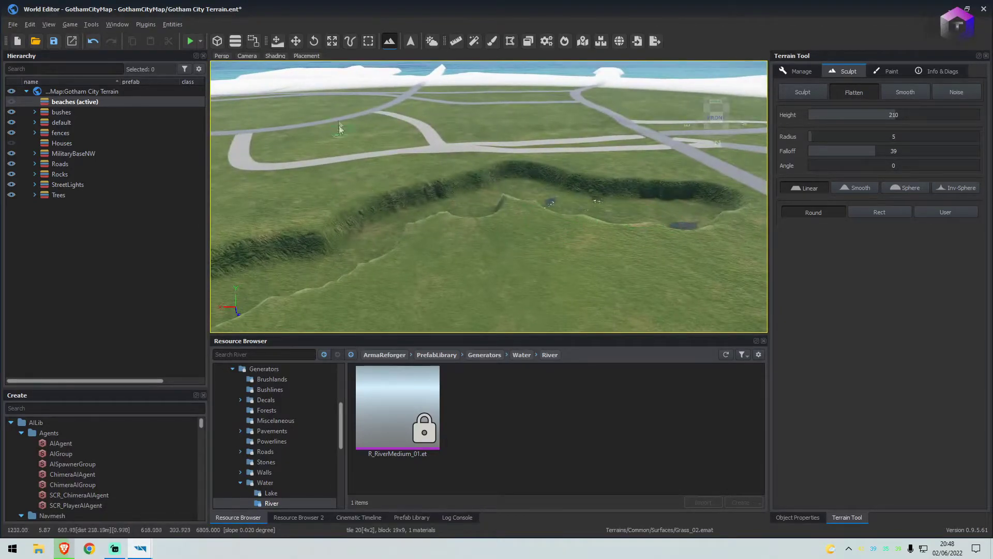
Step: Start a new polyline with the Vector tool at the rounded end of the riverbed near the road
left_click(353, 42)
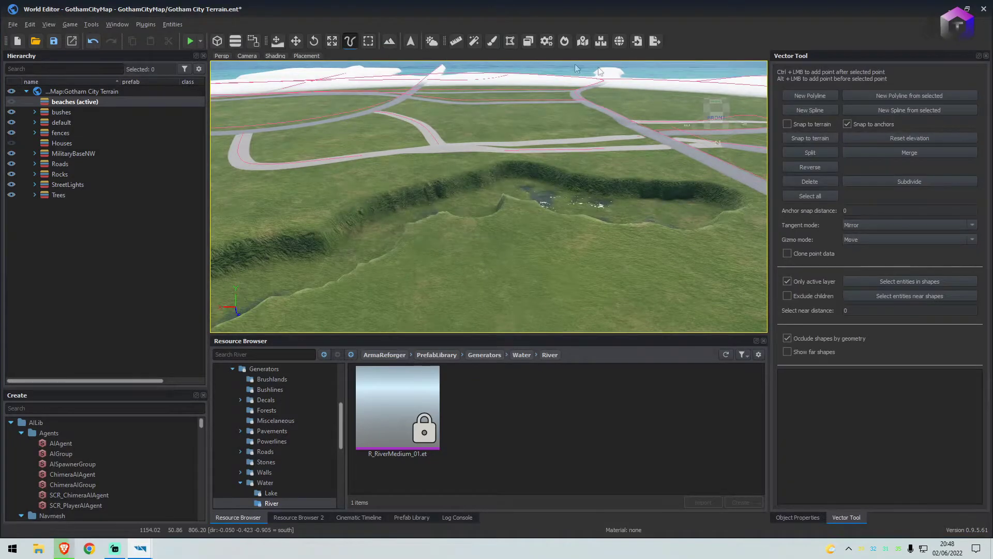
left_click(808, 96)
mouse_move(613, 193)
right_mouse_down()
mouse_move(428, 239)
mouse_move(618, 211)
right_mouse_up()
left_click(810, 98)
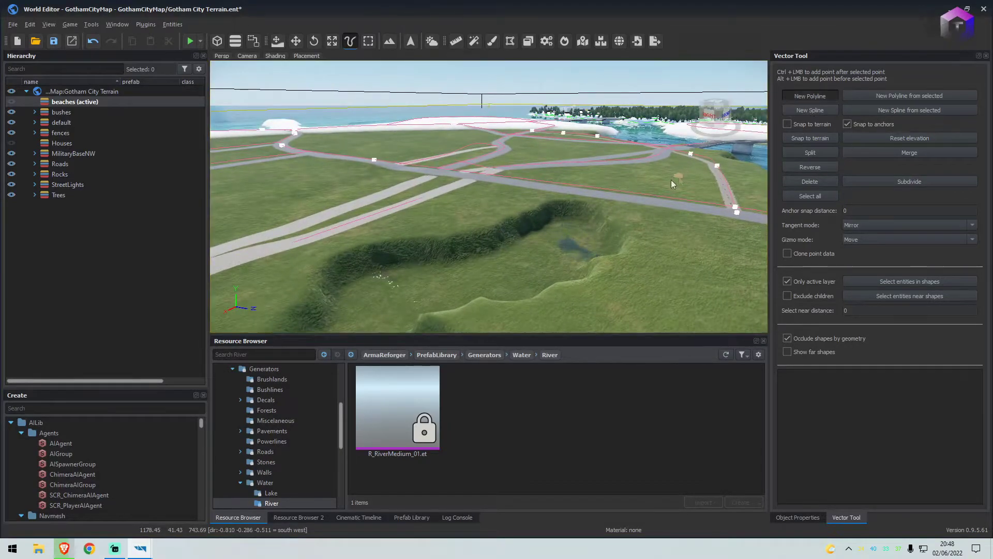
left_click(577, 212)
right_click_drag(577, 212, 548, 206)
key("d")
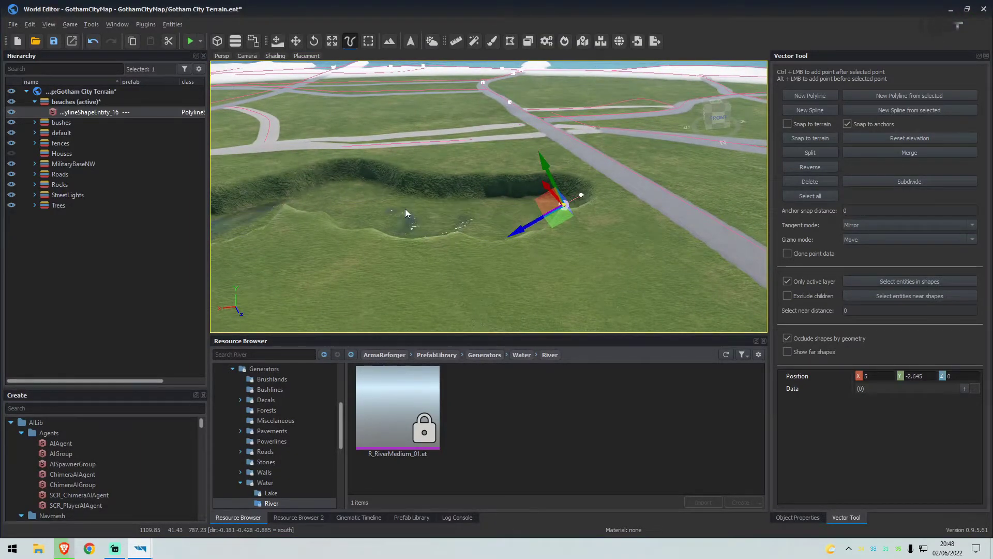
Step: Add four polyline points along the first half of the winding riverbed
left_click(407, 212, "ctrl")
left_click(333, 194, "ctrl")
key("a")
right_click_drag(333, 194, 295, 207)
key("w")
left_click(569, 206, "ctrl")
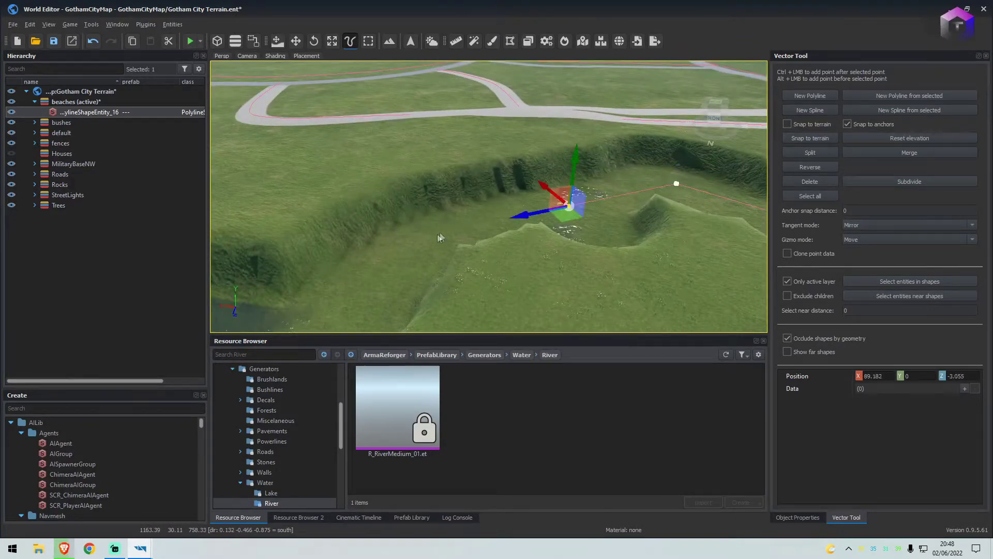
left_click(439, 235, "ctrl")
Step: Extend the polyline with four more points to the far end of the riverbed
right_click_drag(488, 219, 410, 233)
left_click(556, 239, "ctrl")
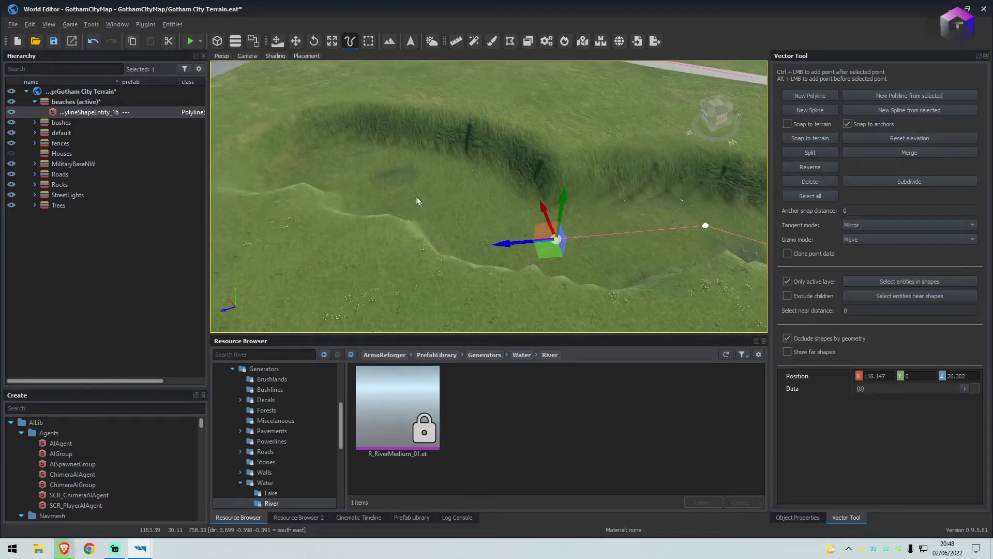
left_click(475, 195, "ctrl")
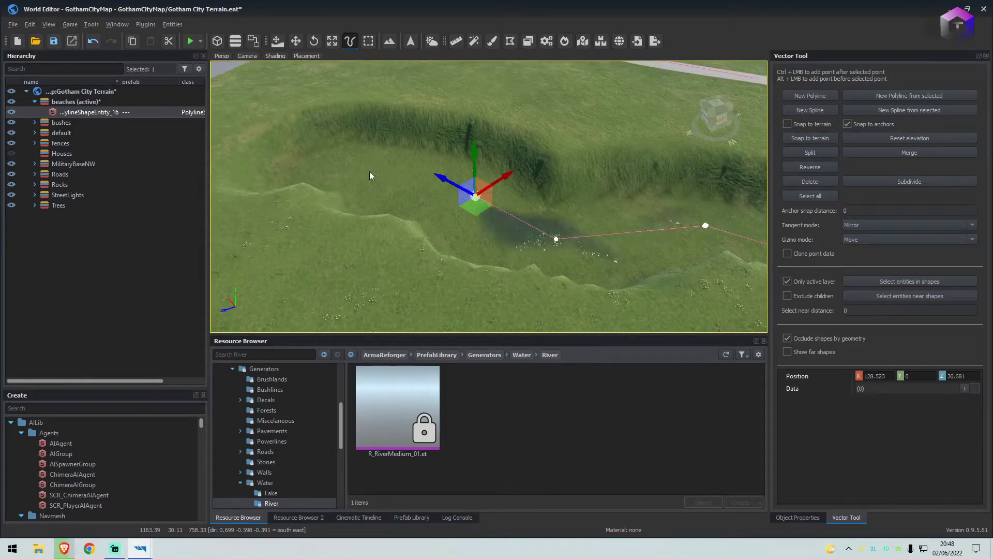
left_click(365, 171, "ctrl")
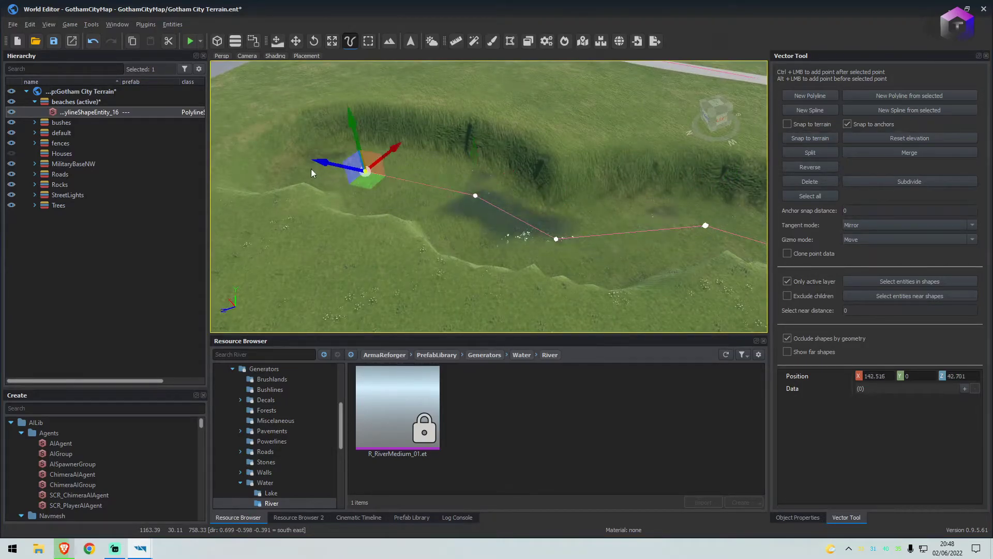
left_click(253, 167, "ctrl")
right_click_drag(263, 171, 454, 255)
key("s")
key("s")
key("a")
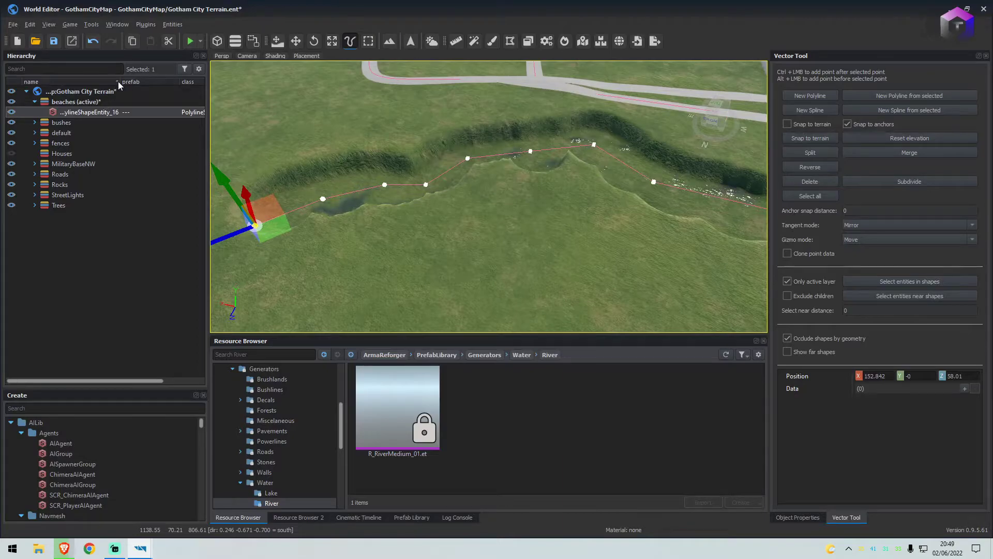
Step: Attach the R_RiverMedium_01.et river prefab to the new polyline shape as its child in the hierarchy
left_click_drag(117, 81, 150, 81)
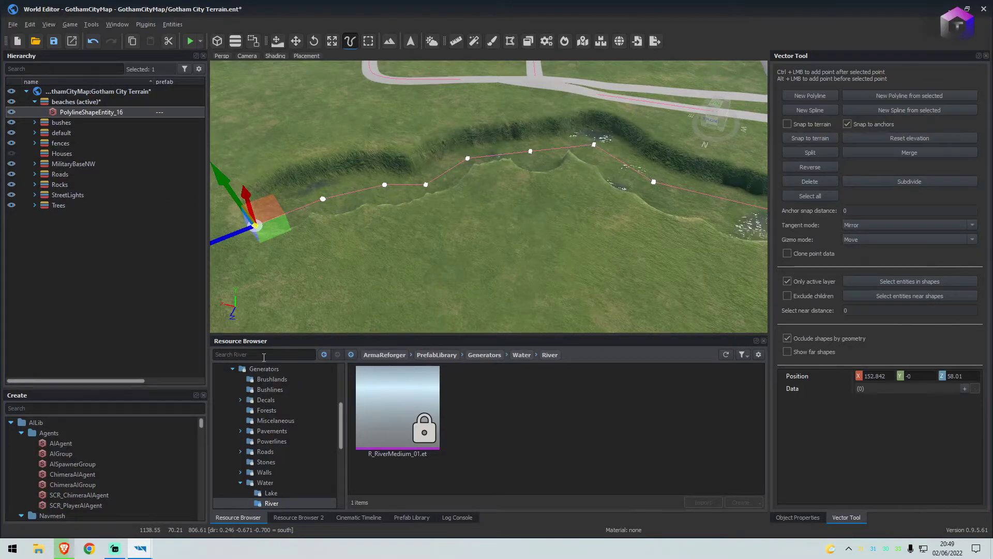
left_click(253, 354)
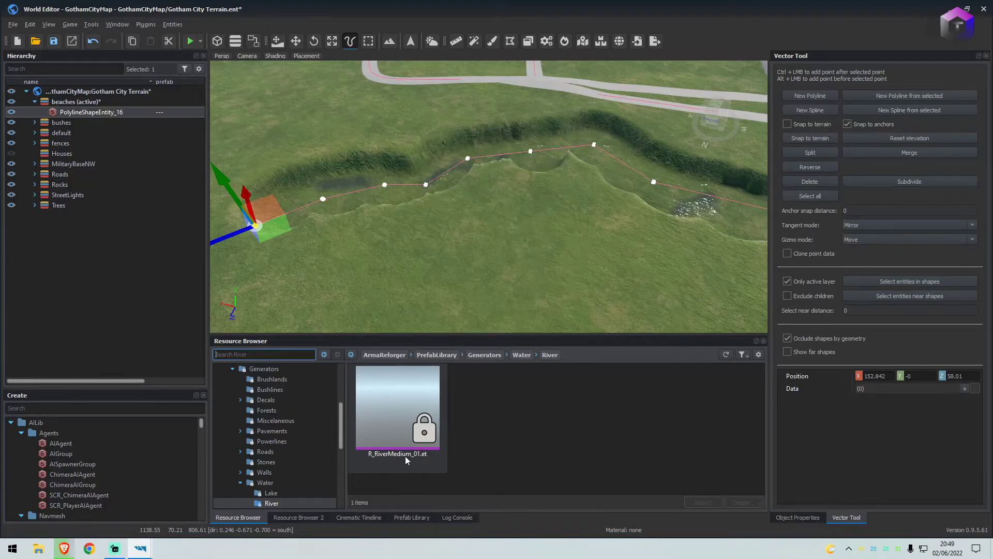
left_click_drag(407, 401, 83, 112)
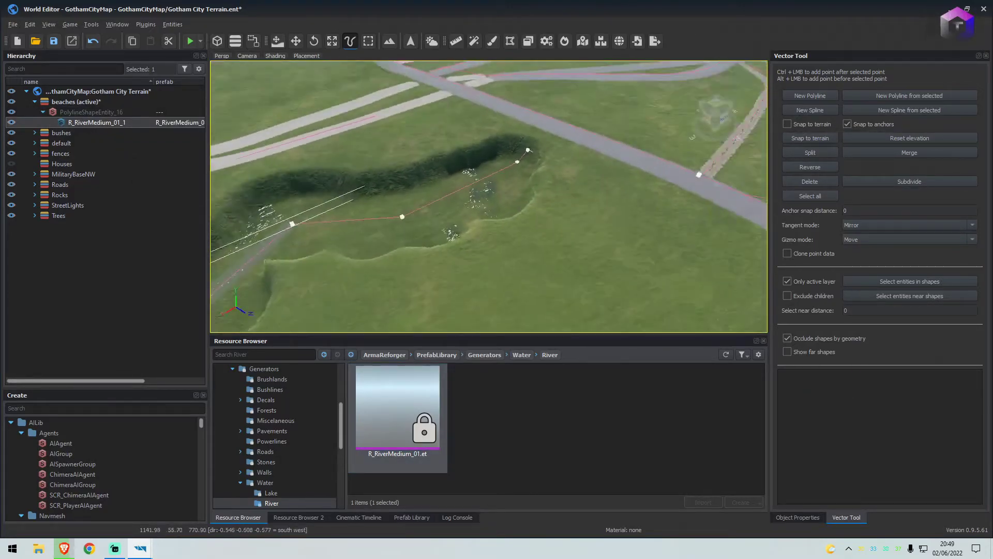
Step: Set the river's width to about 34.5 and its Spline Offset Up to -0.619
right_click_drag(489, 197, 312, 196)
left_click(811, 517)
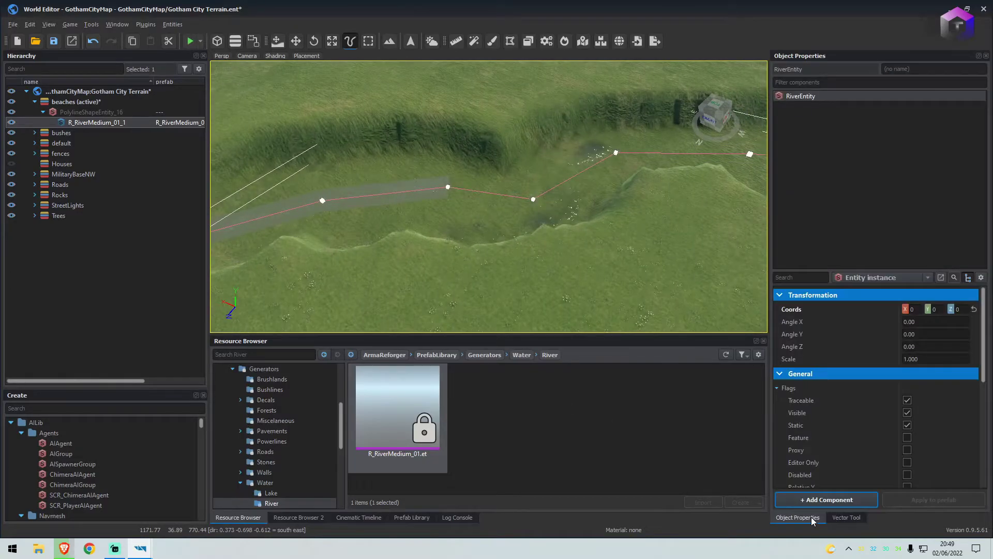
scroll(824, 410, "down", 4)
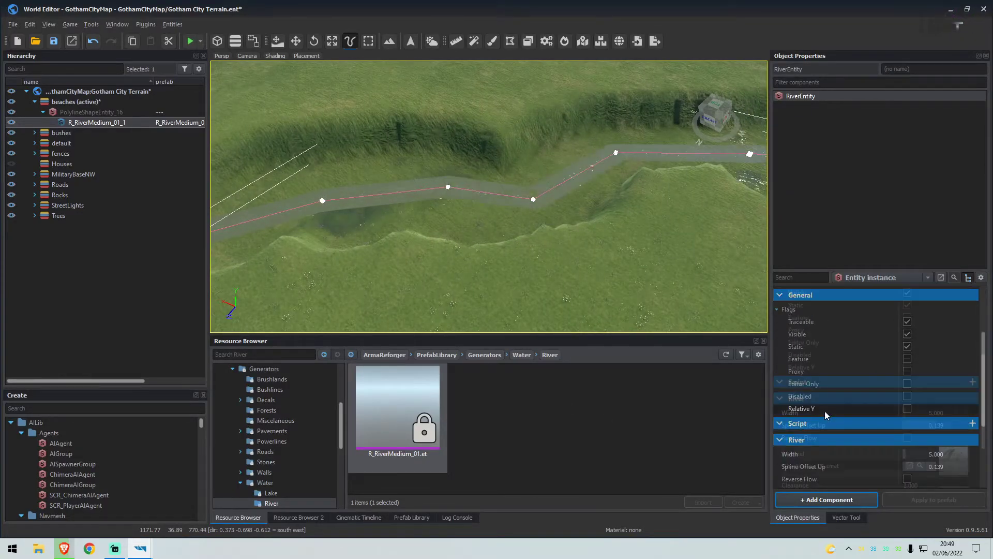
left_click_drag(920, 350, 934, 350)
mouse_move(578, 268)
right_mouse_down()
mouse_move(362, 248)
mouse_move(578, 268)
right_mouse_up()
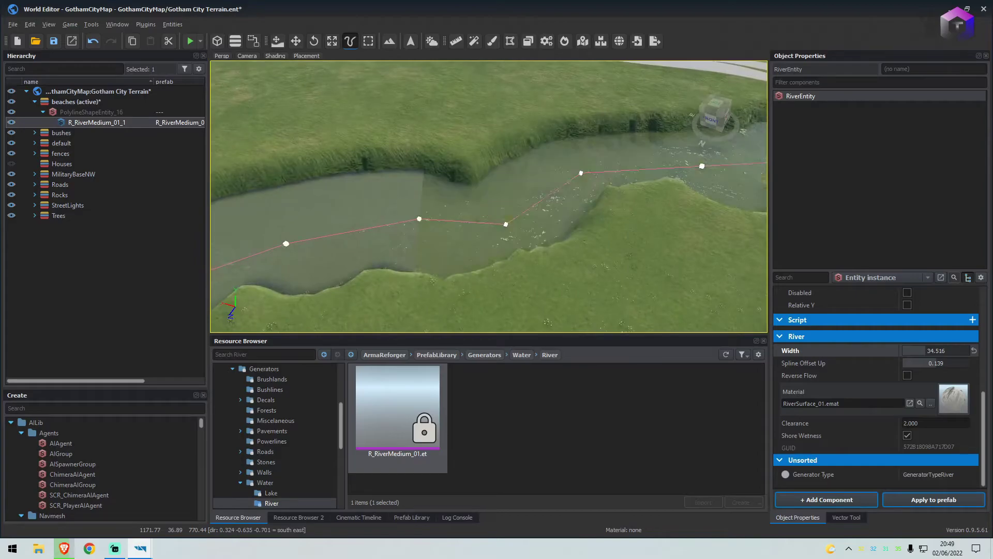
left_click_drag(931, 362, 948, 363)
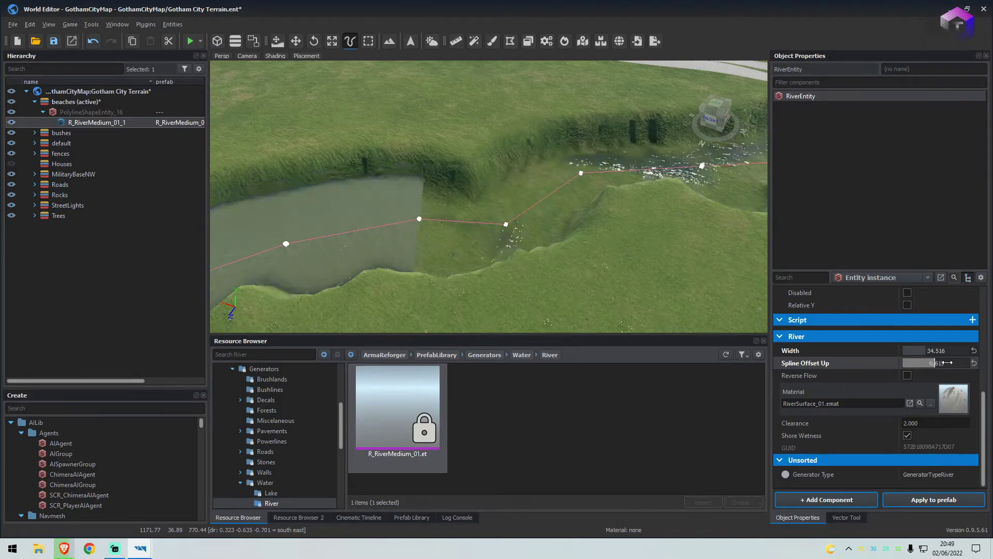
left_click_drag(949, 363, 526, 246)
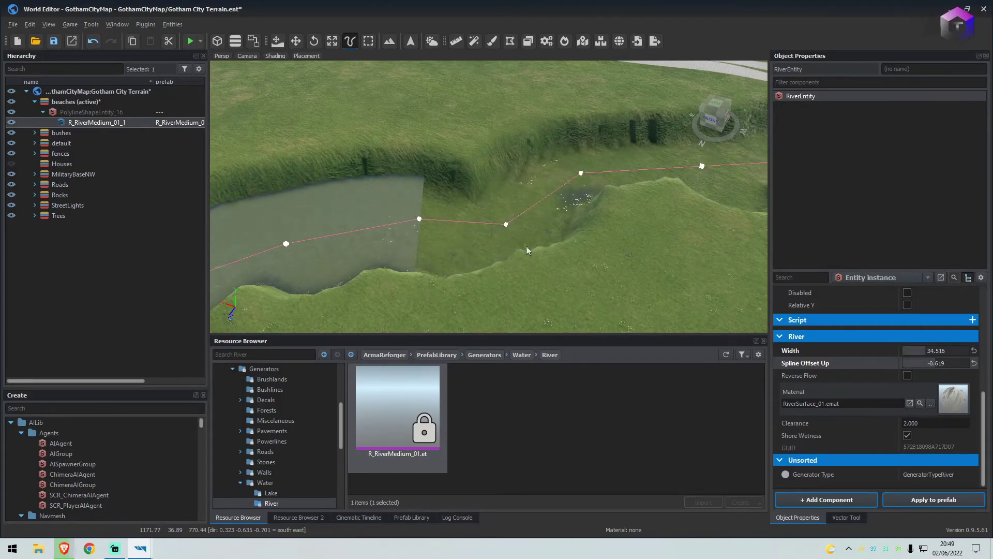
Step: Select the polyline at its middle bend and set its Y coordinate to about 4.84
left_click(506, 224)
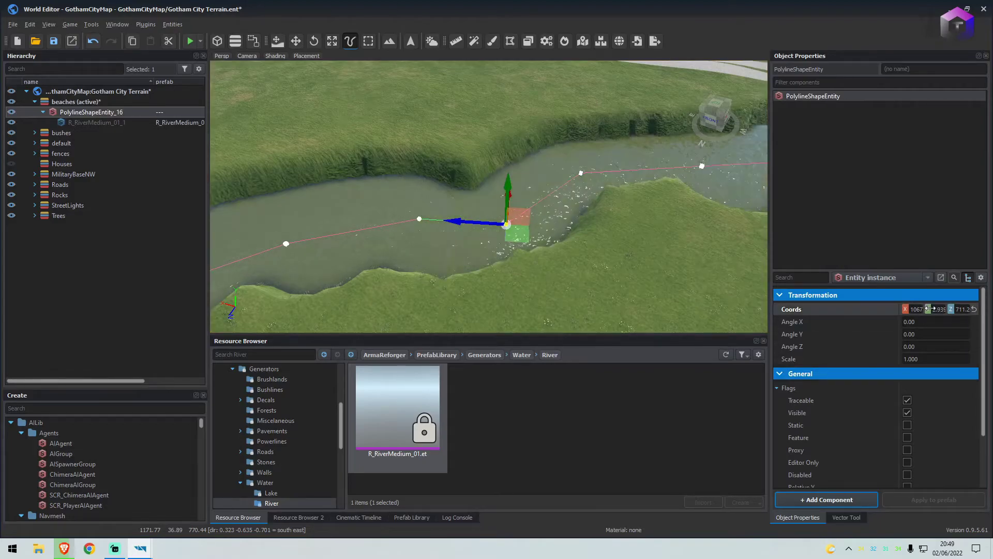
left_click_drag(936, 309, 938, 308)
key("w")
right_click_drag(594, 273, 451, 256)
key("s")
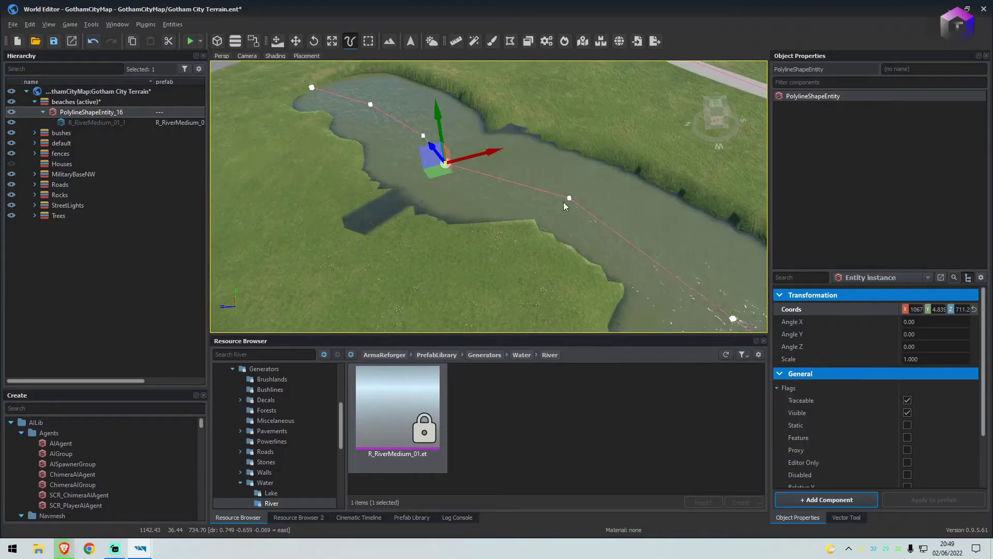
Step: Fine-tune the heights of individual polyline points so the water surface stays within the riverbed's banks
left_click_drag(436, 117, 439, 123)
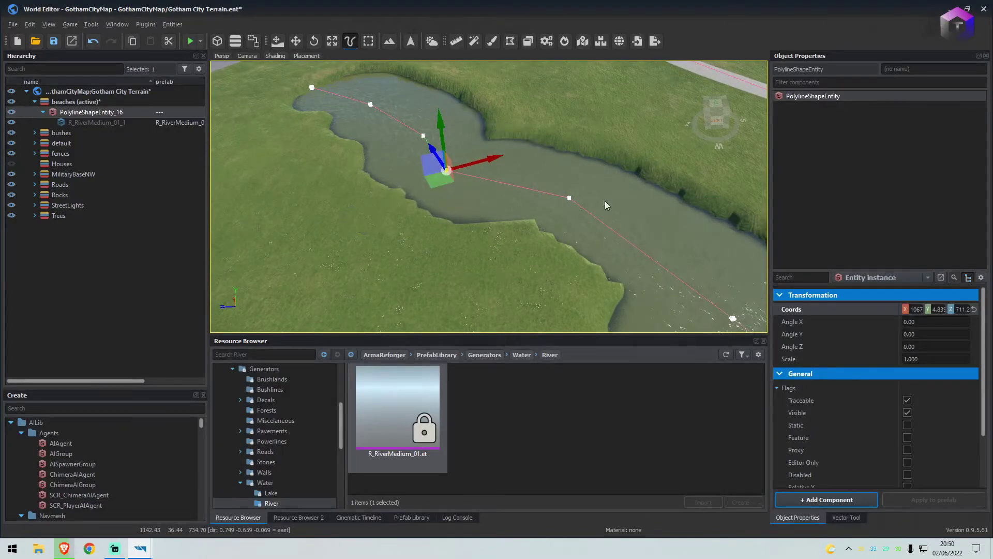
right_click_drag(446, 243, 700, 241)
left_click_drag(572, 219, 574, 215)
right_click_drag(573, 216, 648, 182)
key("w")
right_click_drag(489, 196, 482, 250)
key("a")
left_click(491, 228)
left_click_drag(493, 206, 492, 200)
Step: Widen the river entity to about 48 so the water reaches both banks along the riverbed
key("a")
right_click_drag(492, 199, 683, 144)
key("w")
key("a")
key("a")
right_click_drag(564, 199, 603, 203)
key("d")
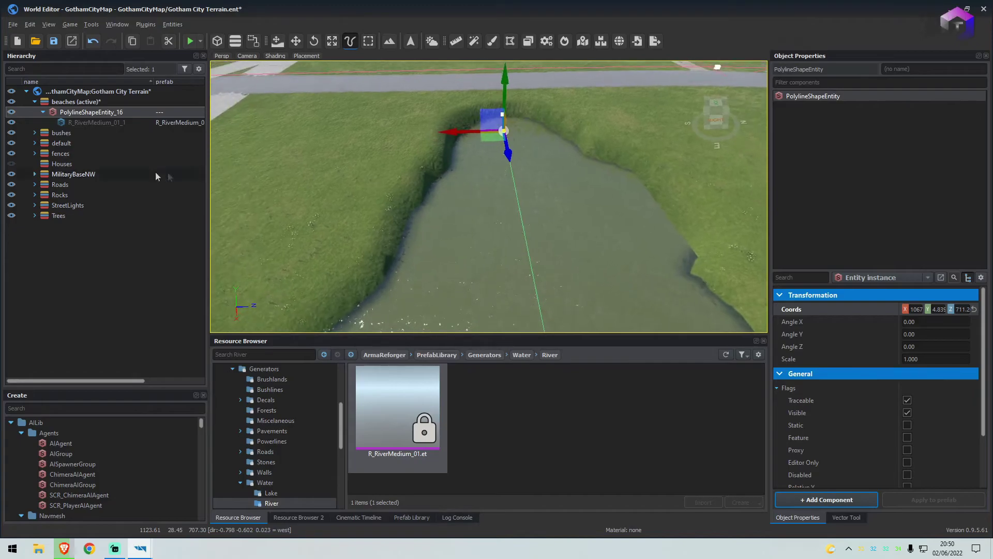
left_click(88, 122)
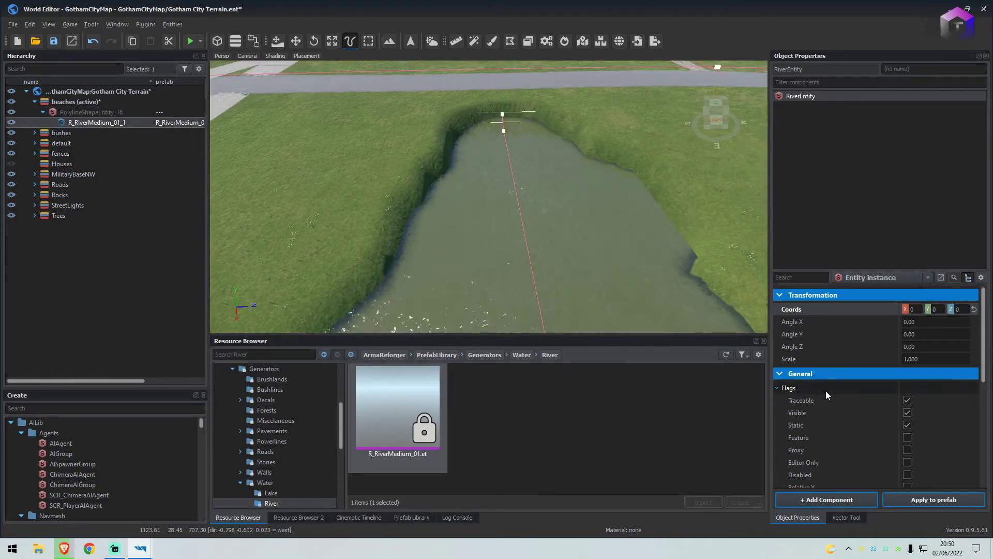
scroll(845, 389, "down", 3)
left_click_drag(919, 350, 935, 349)
right_click_drag(666, 283, 646, 157)
key("s")
key("w")
key("s")
right_click_drag(590, 194, 579, 196)
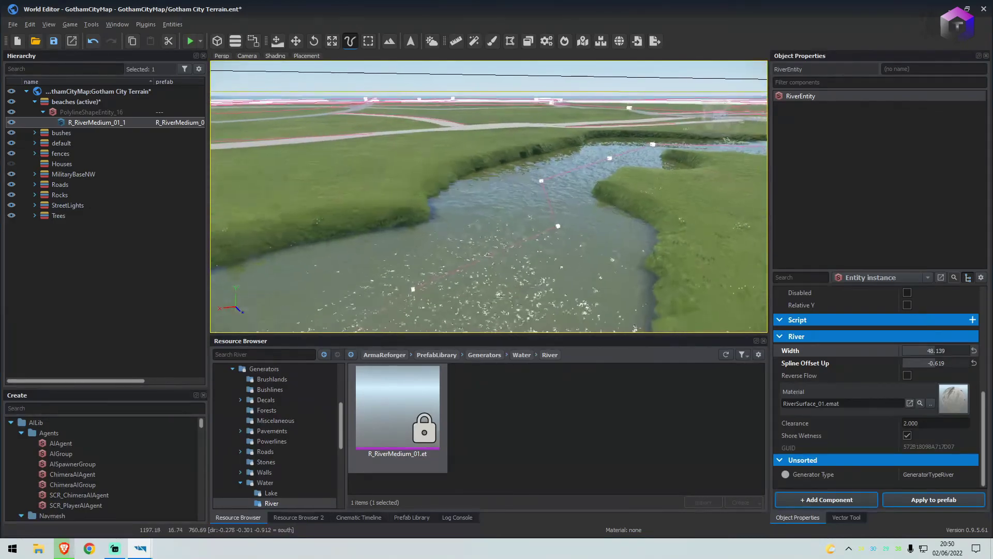